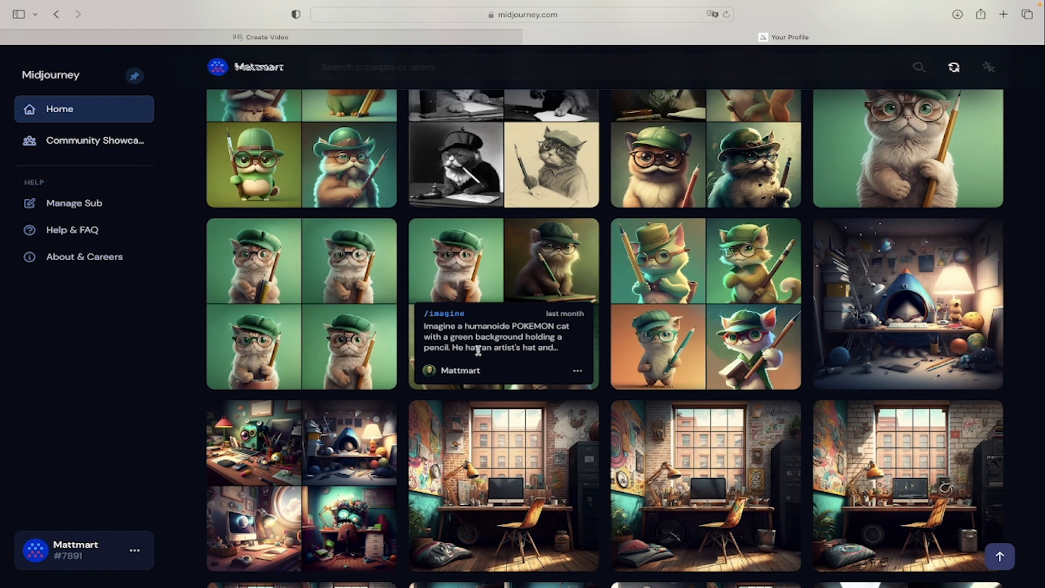
Step: Examine the profile's generated images and their prompts, from the cats and workspaces to the newest moustached boy portraits
scroll(477, 351, down, 7)
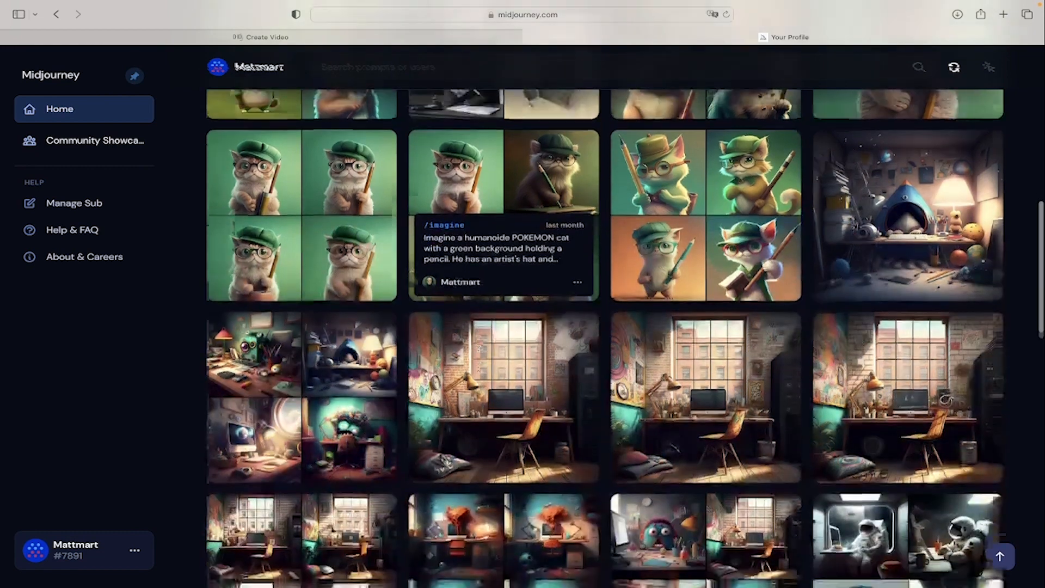
scroll(478, 354, down, 4)
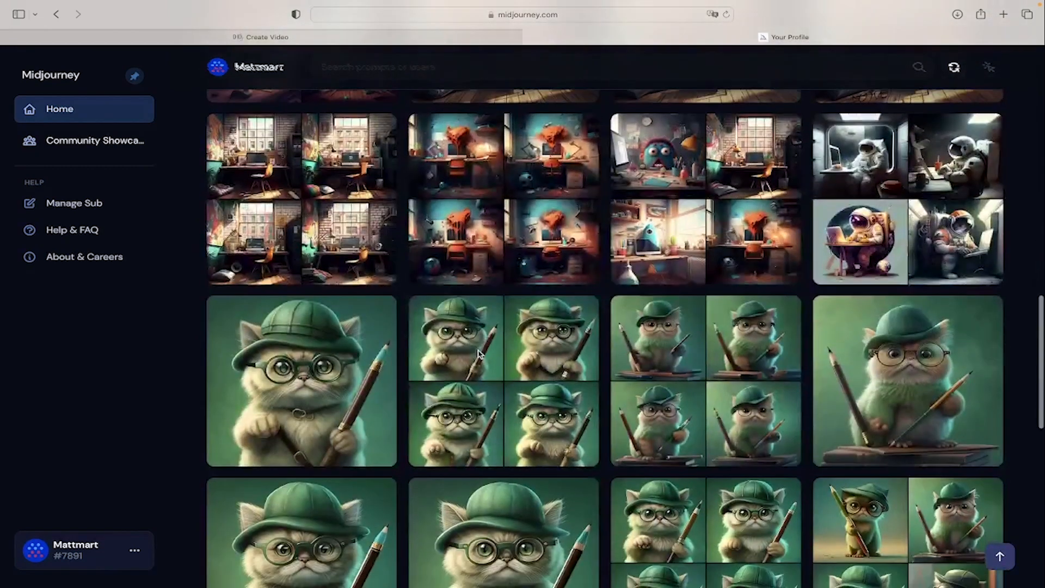
scroll(478, 351, down, 1)
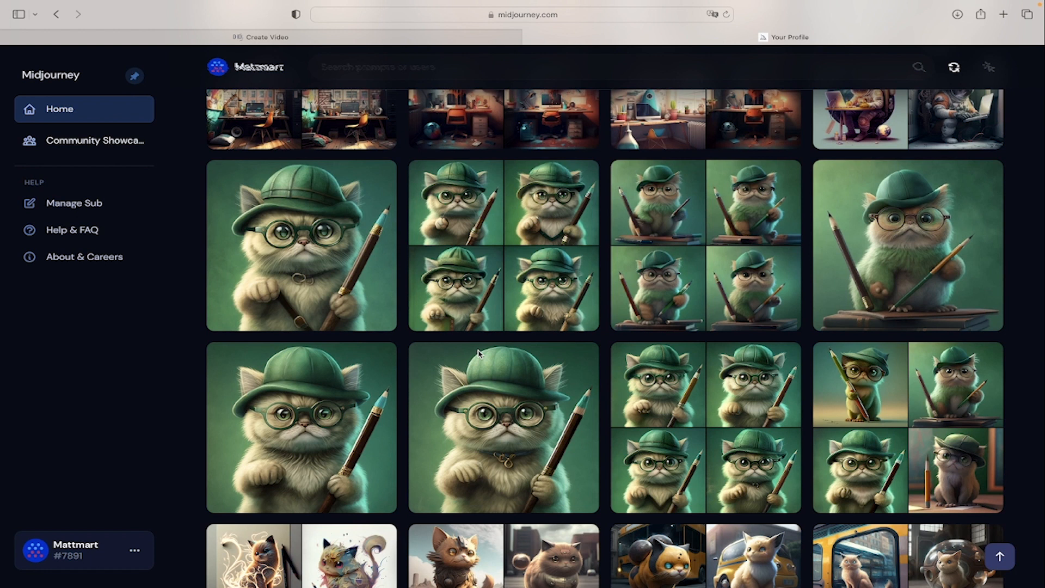
scroll(478, 353, up, 1)
mouse_move(553, 295)
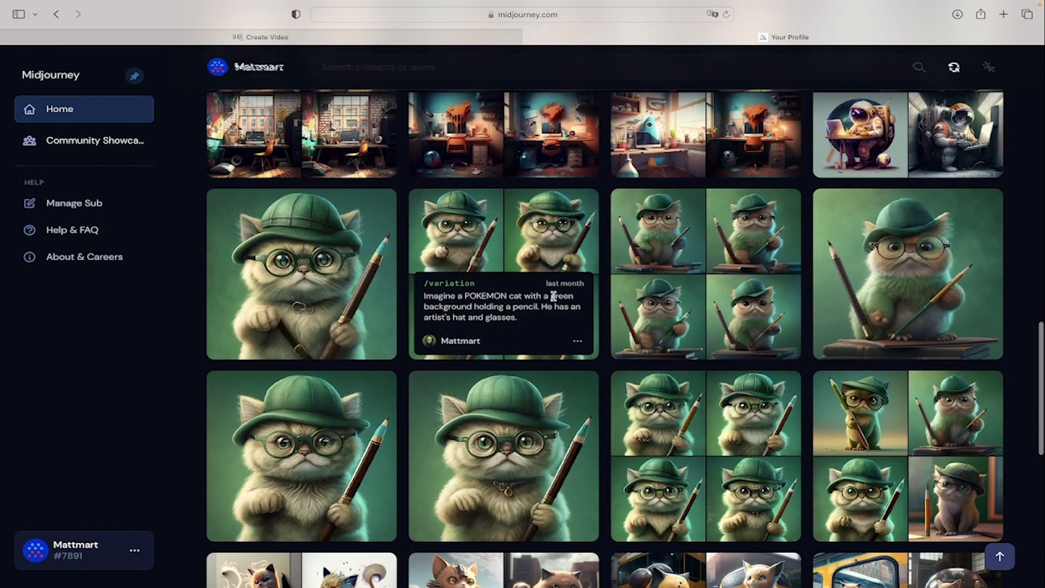
scroll(553, 296, up, 5)
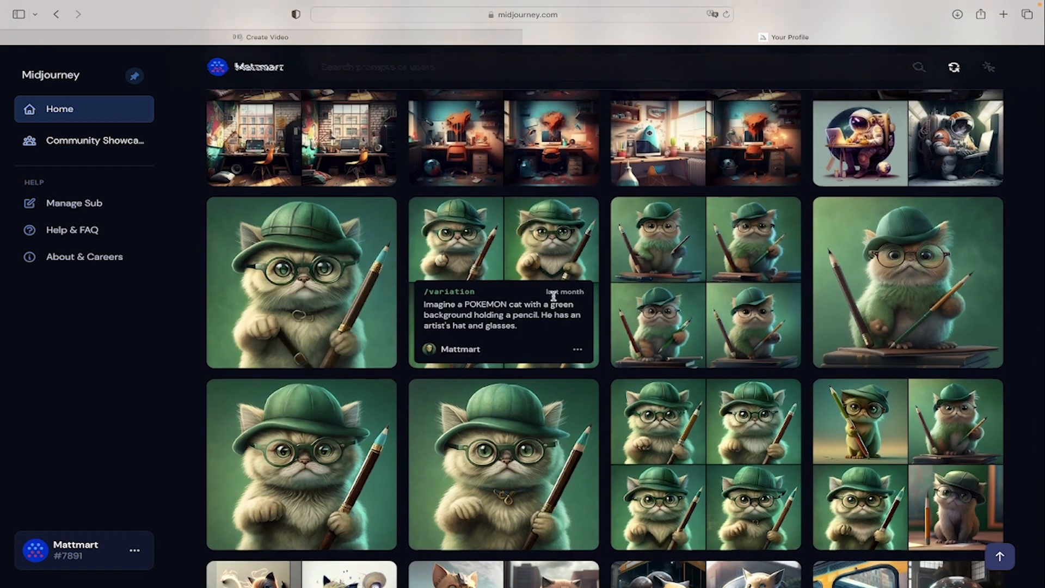
scroll(553, 295, up, 4)
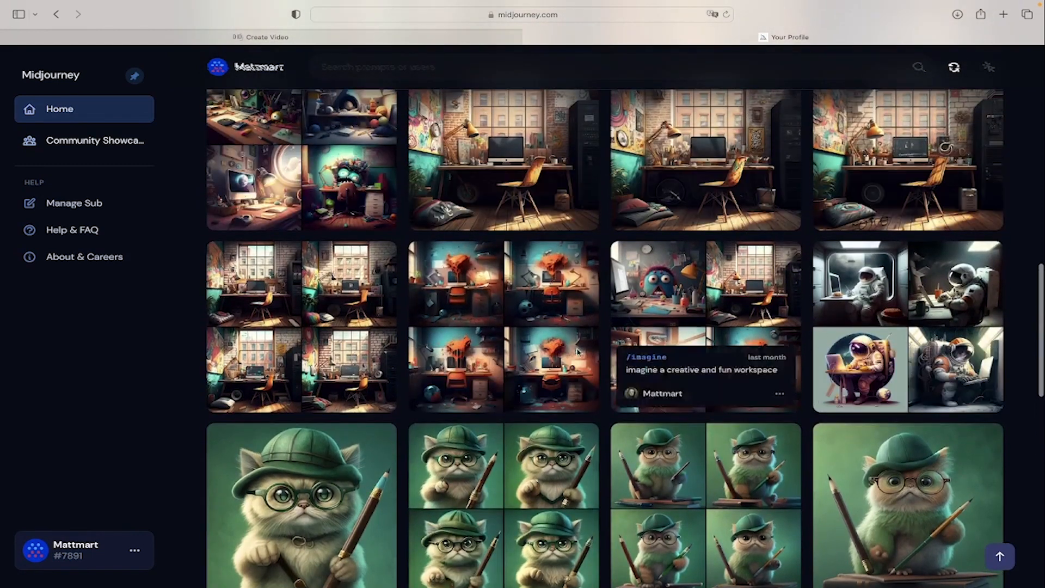
scroll(474, 348, up, 5)
scroll(471, 308, up, 1)
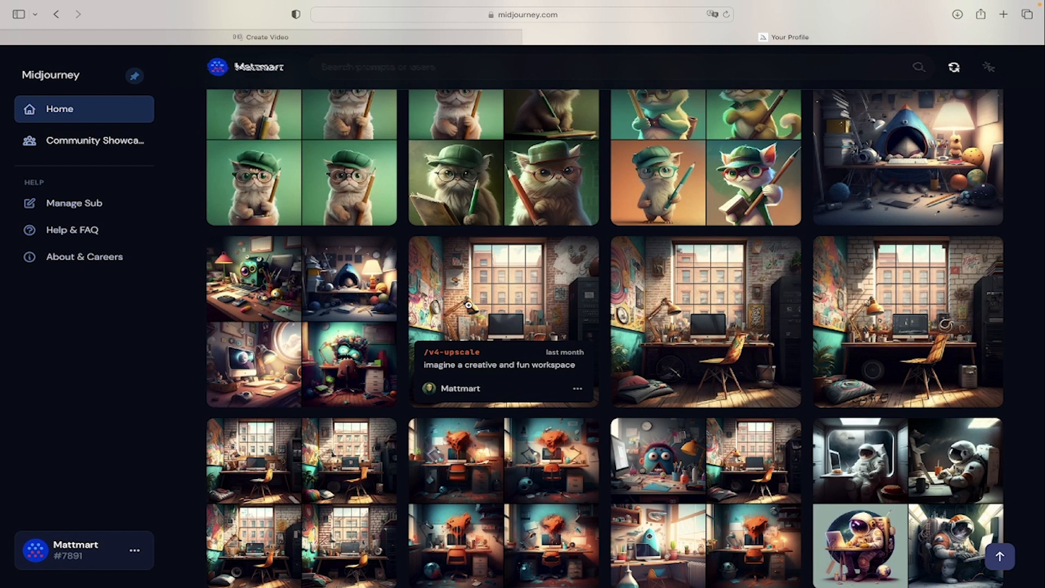
scroll(468, 307, up, 7)
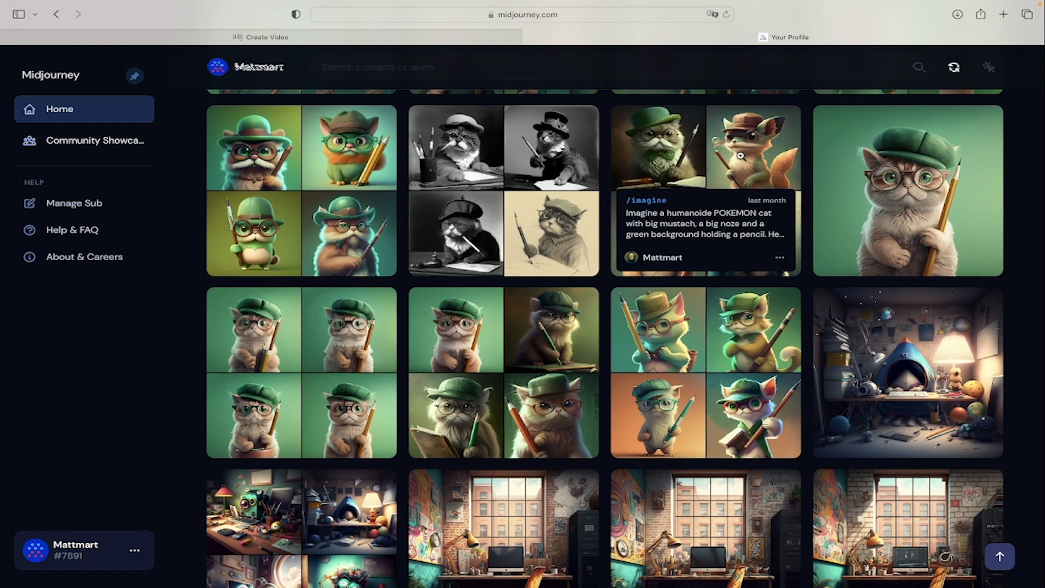
scroll(880, 180, up, 5)
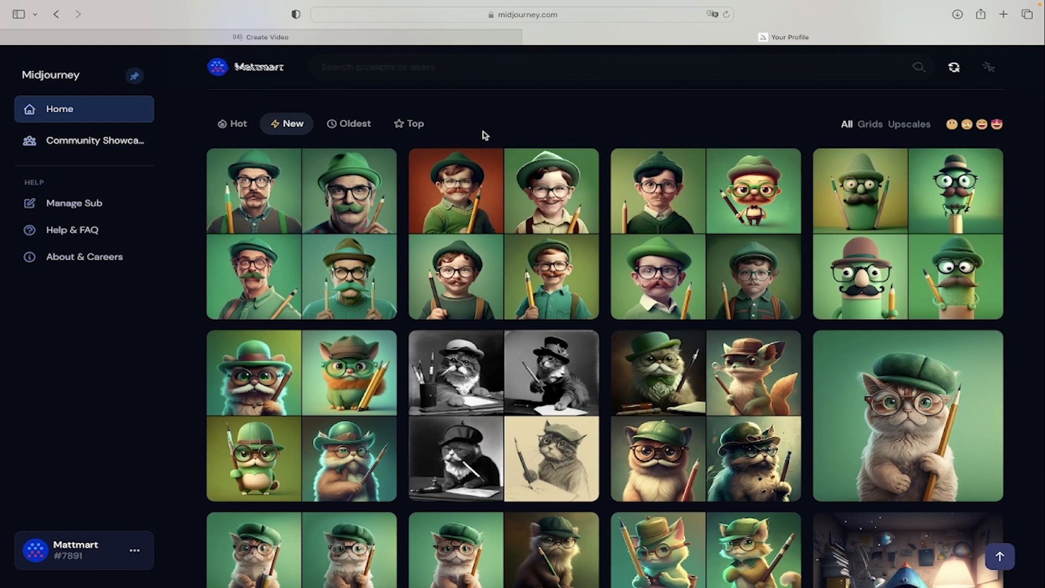
mouse_move(431, 297)
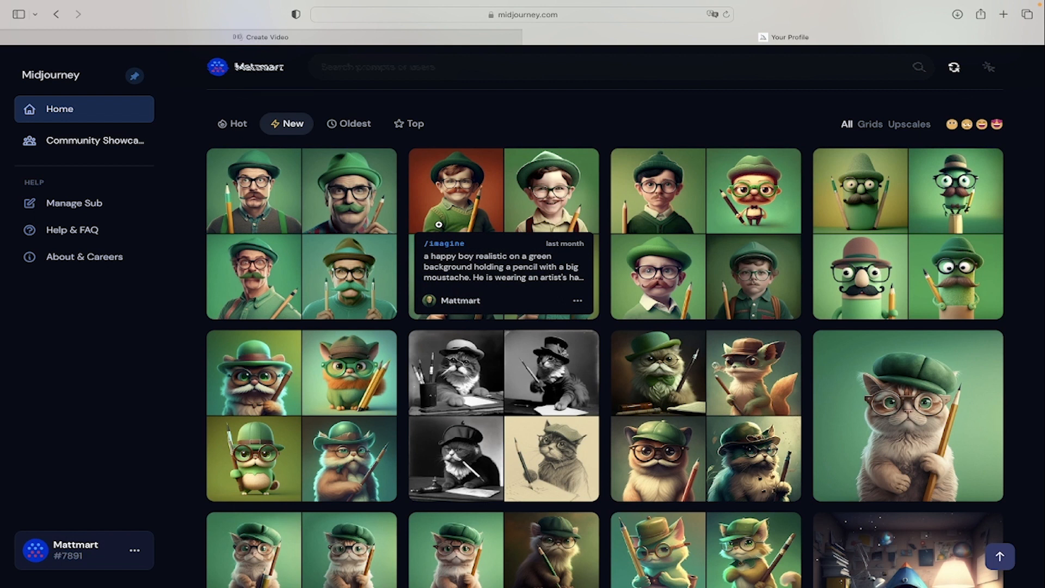
click(697, 188)
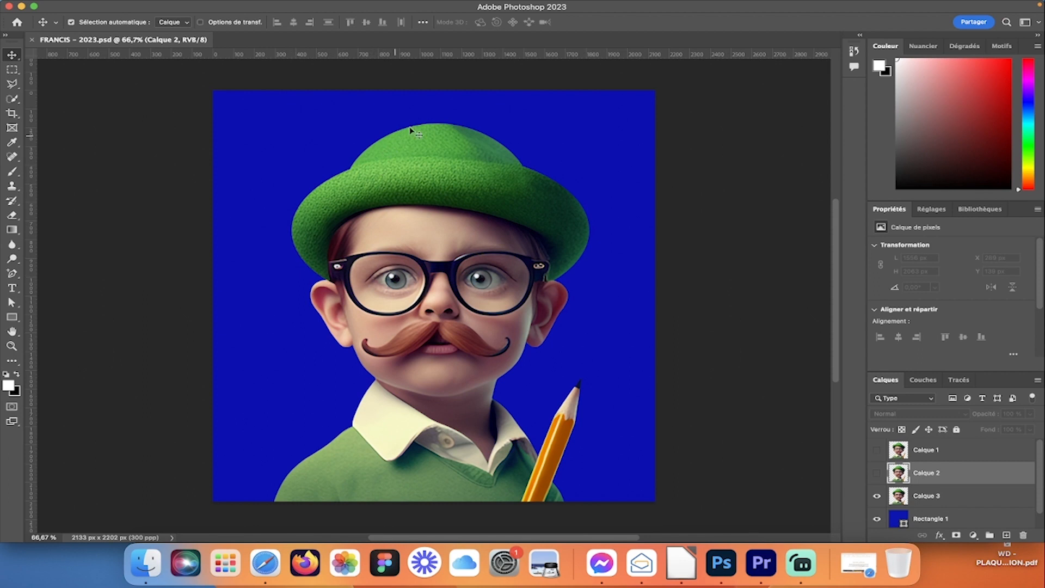
Step: Place guides across the hat, the top of the glasses and the chin, and vertically through the face's centre and both sides
drag(326, 57, 335, 251)
drag(435, 55, 383, 397)
drag(30, 338, 434, 344)
drag(33, 200, 329, 221)
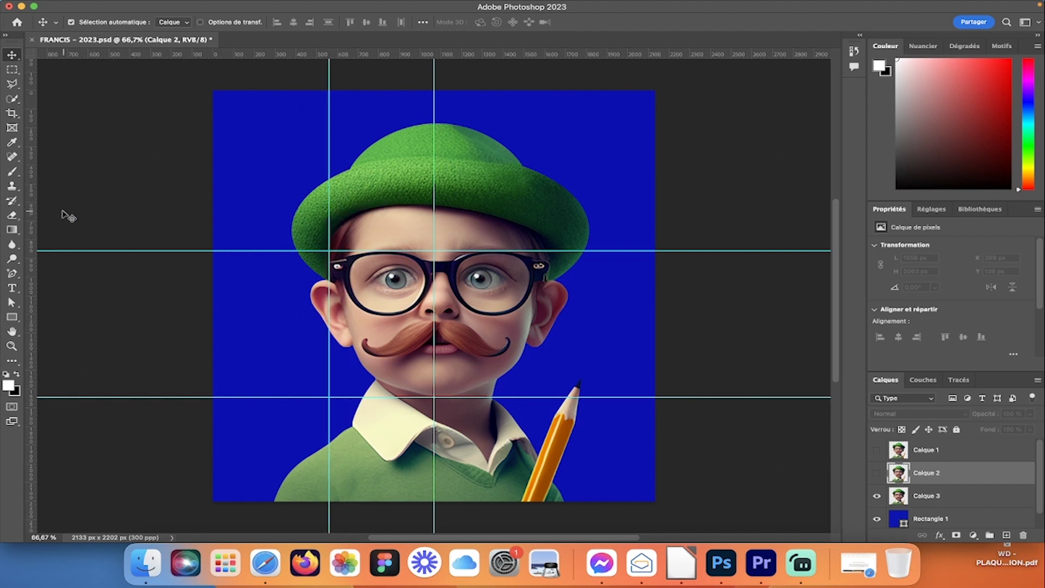
drag(32, 214, 549, 249)
drag(235, 56, 234, 155)
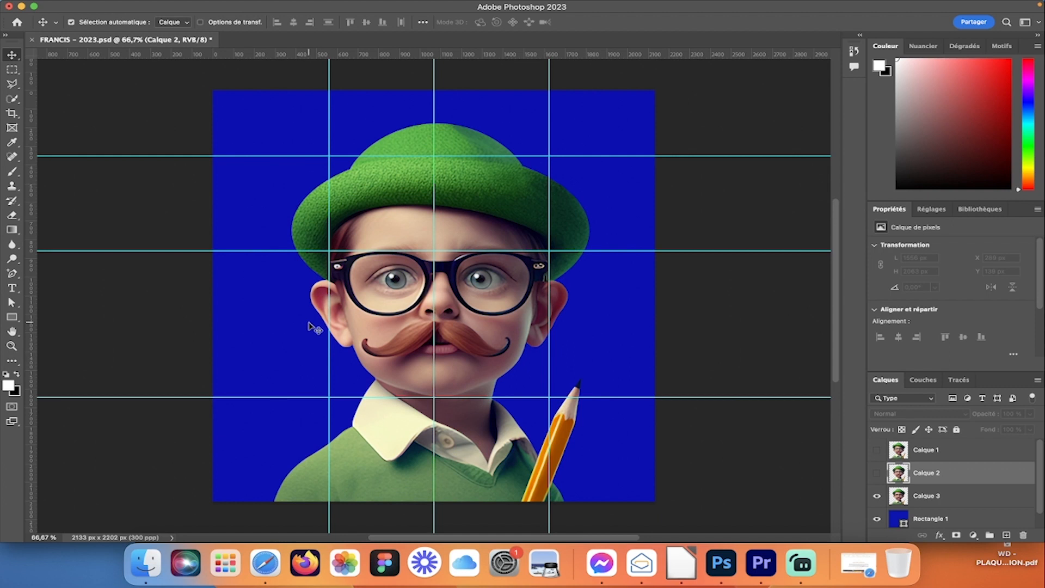
Step: Add vertical guides at the hat brim's outer edges and the moustache tips, plus a horizontal guide through the eyes
drag(31, 229, 291, 220)
drag(33, 214, 588, 251)
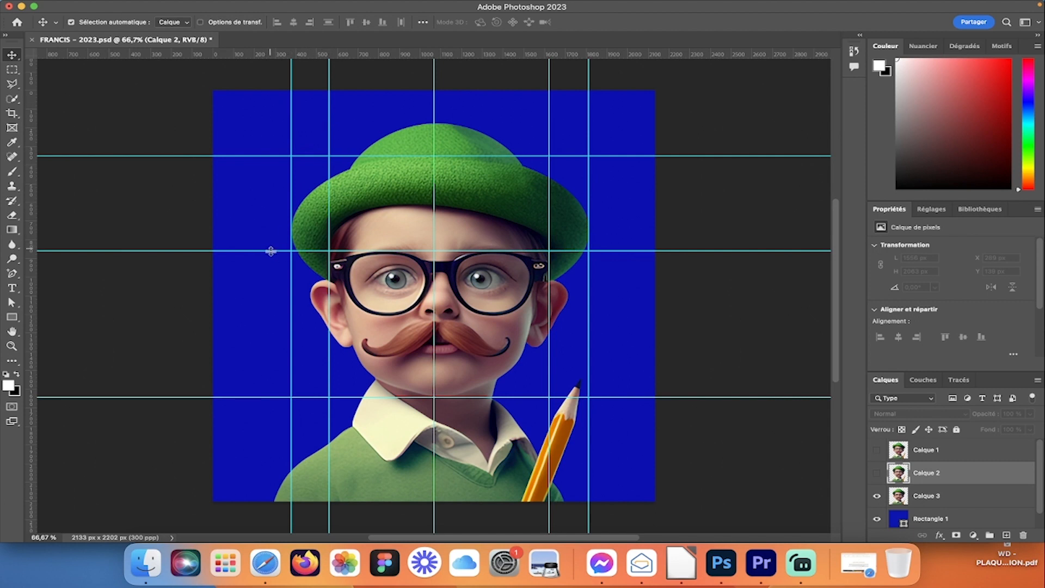
drag(472, 54, 473, 279)
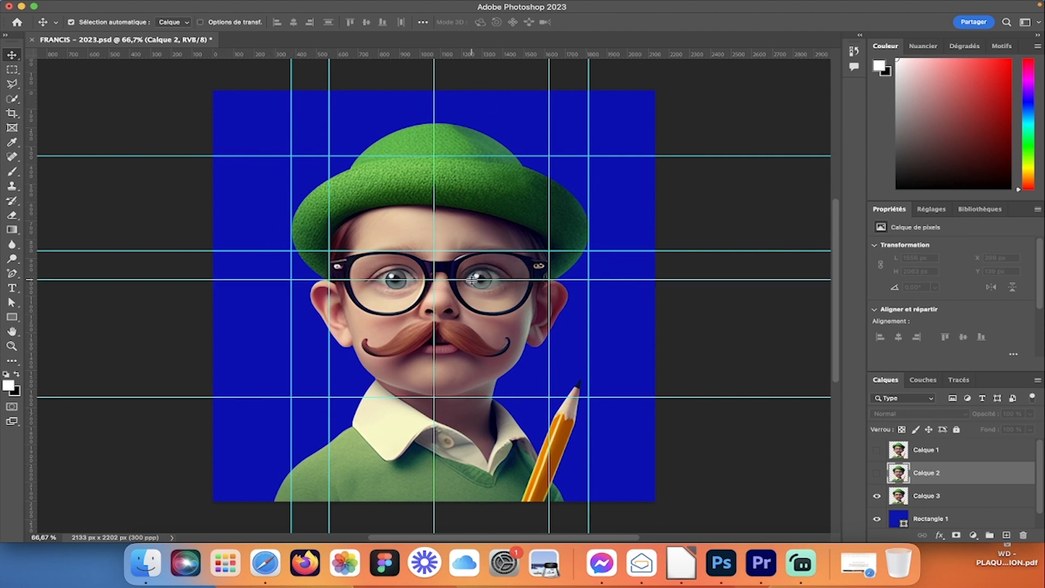
drag(31, 223, 511, 276)
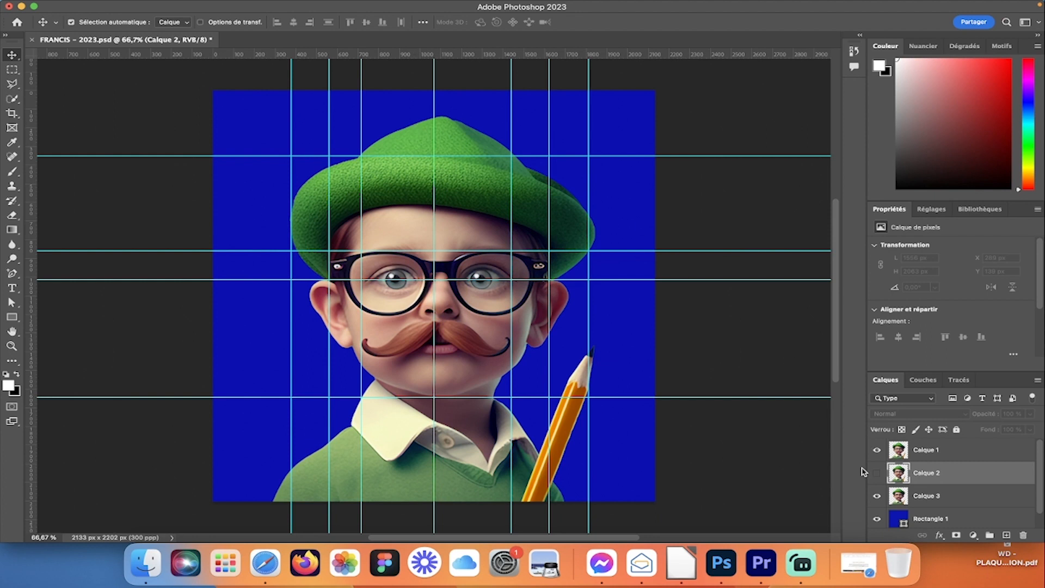
Step: Compare the Calque 1 and Calque 3 portraits against the guides by toggling their visibility, leaving Calque 3 shown
click(877, 496)
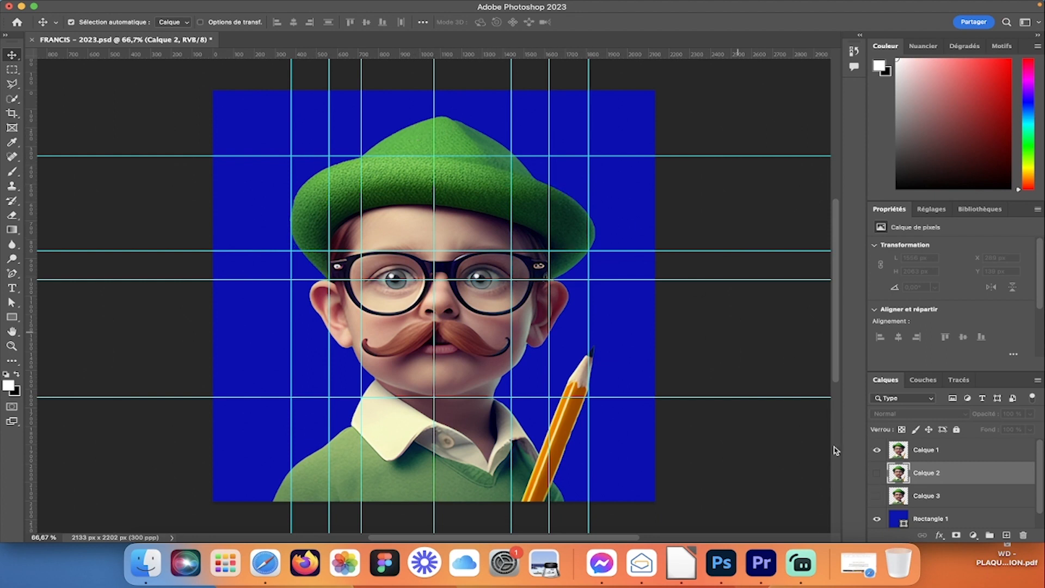
click(877, 450)
click(877, 495)
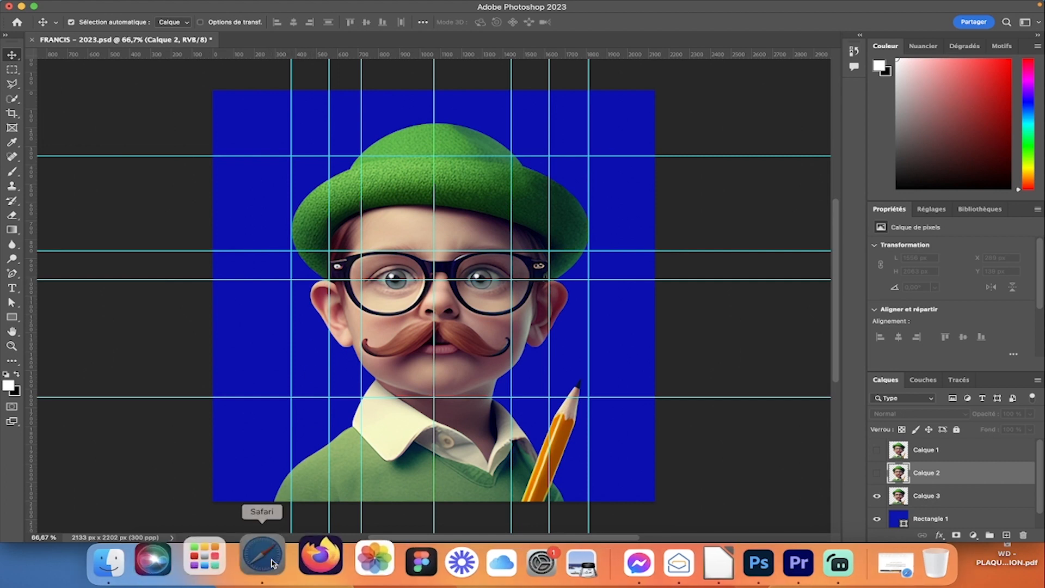
Step: Switch to the D-ID Create Video page in Safari and browse the available presenters
click(266, 564)
click(414, 38)
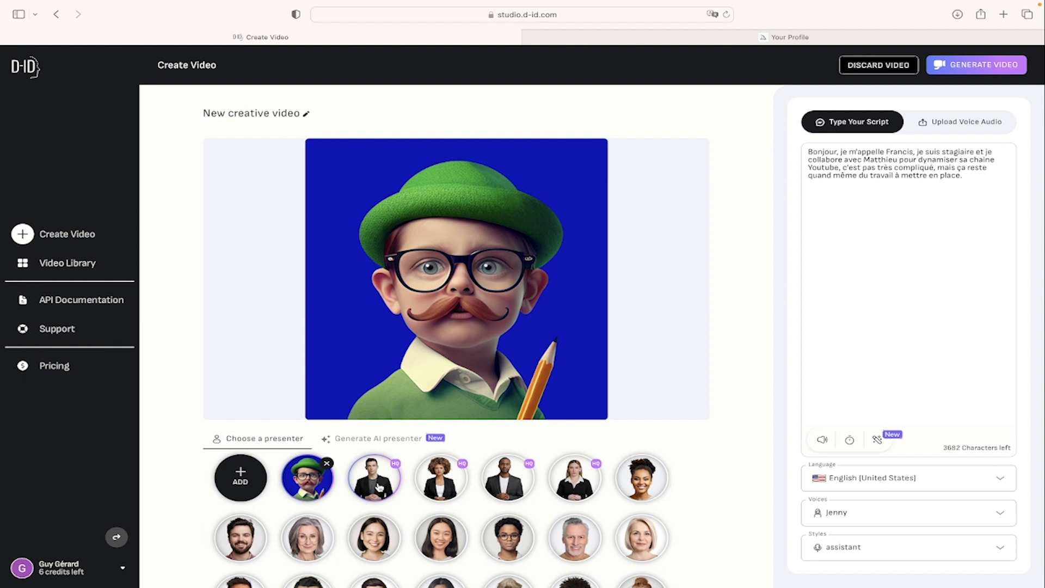
scroll(577, 539, down, 2)
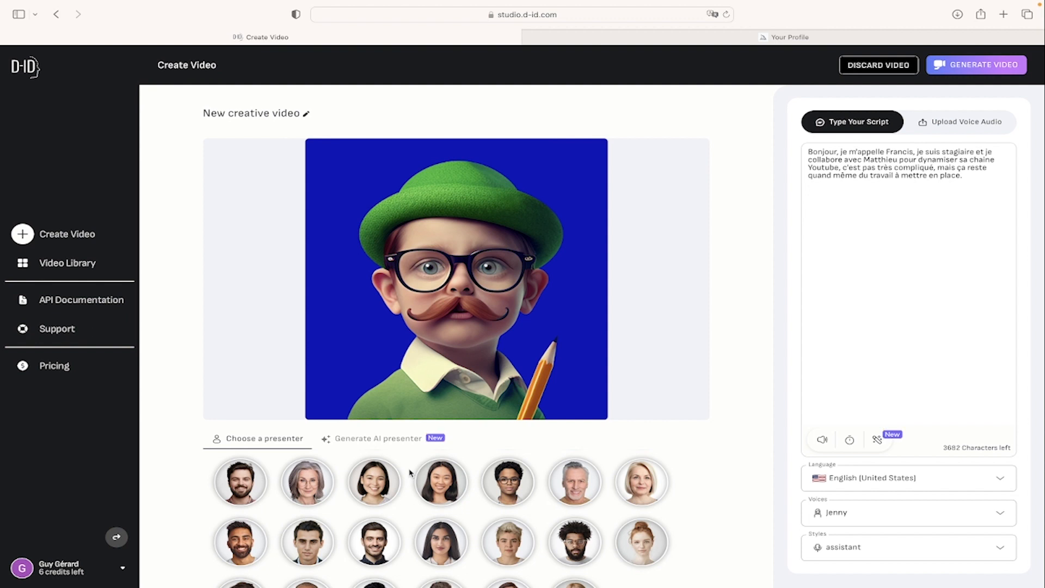
scroll(409, 471, up, 2)
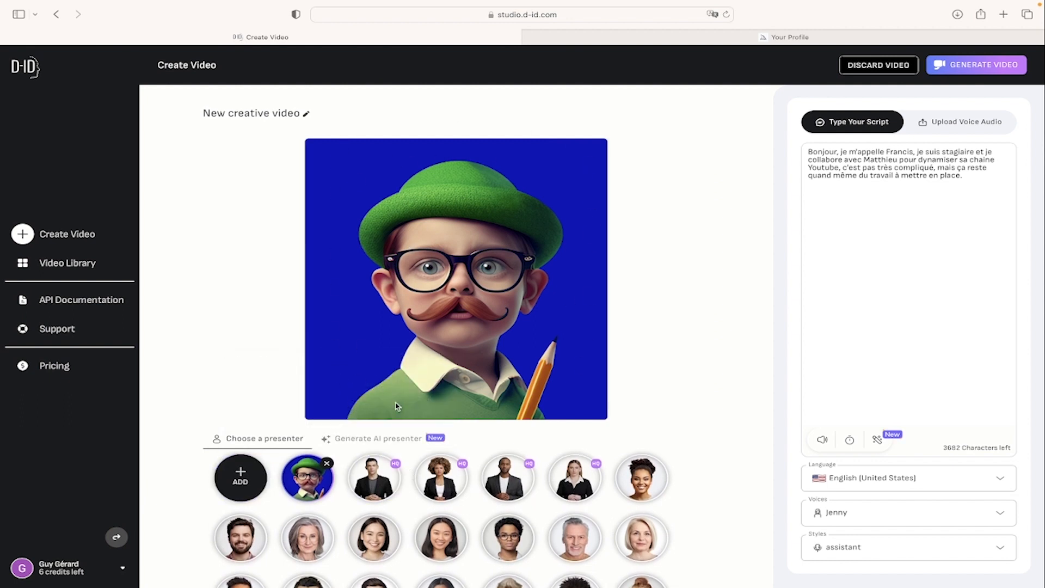
mouse_move(242, 482)
Step: Set the script's language to French (Canada) and its voice to Antoine
drag(808, 151, 941, 184)
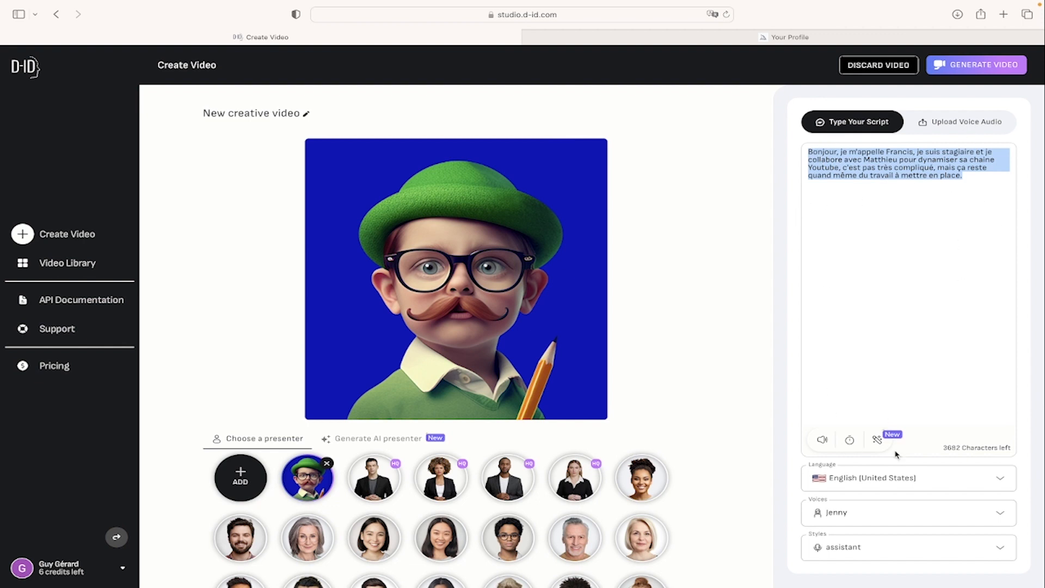
click(953, 475)
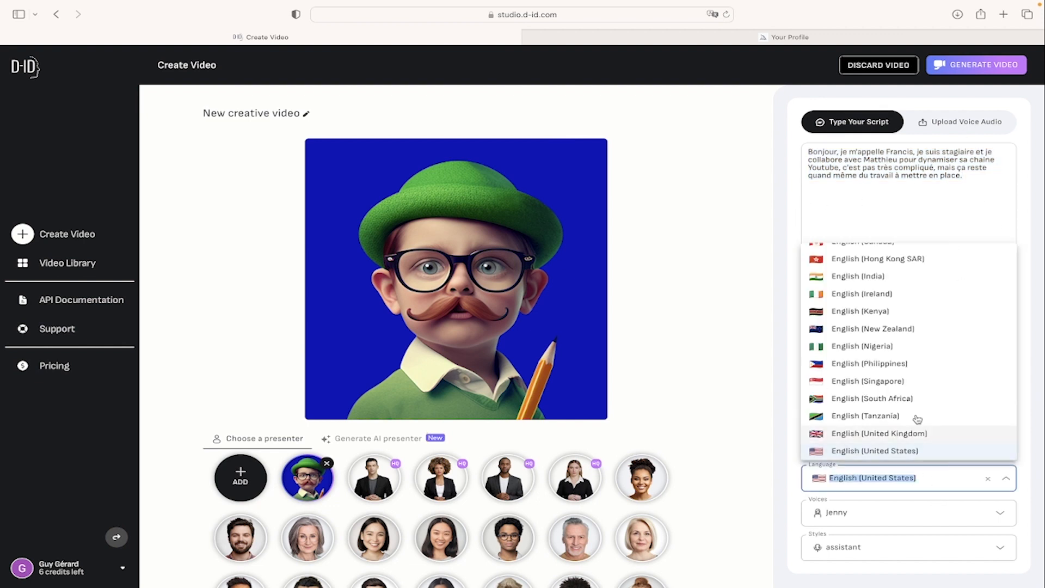
scroll(854, 379, down, 5)
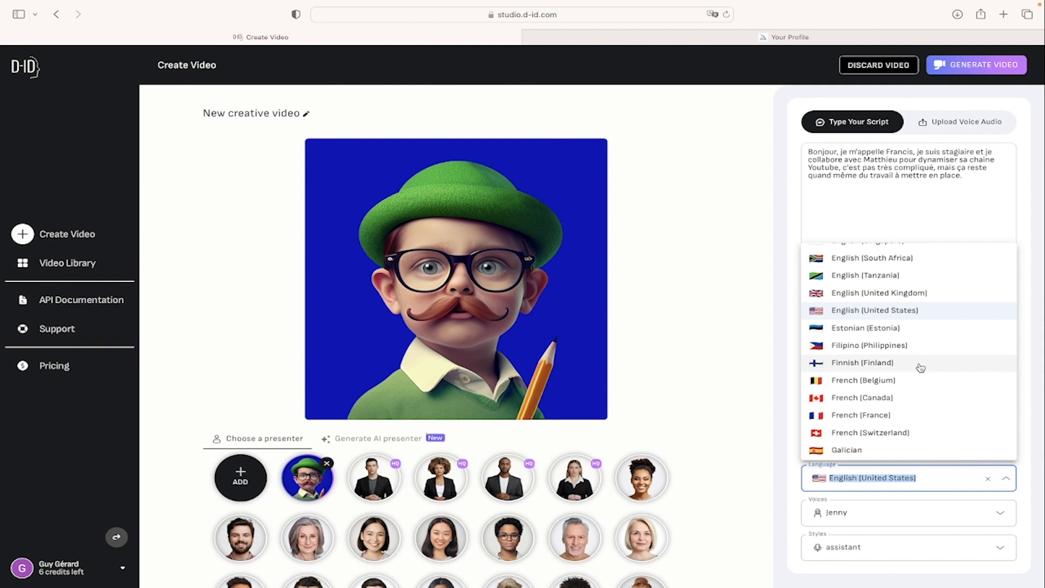
click(888, 397)
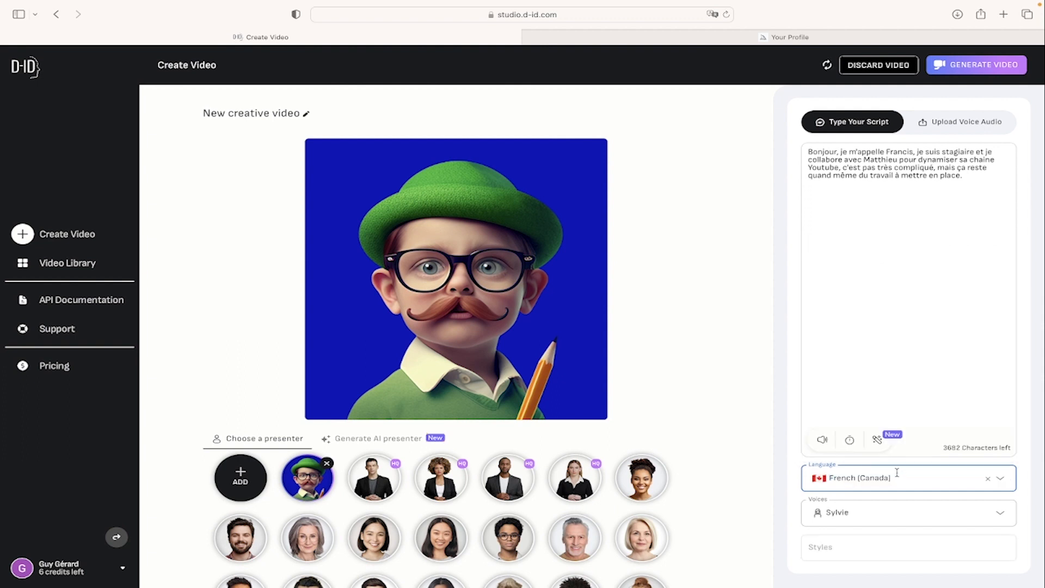
click(1004, 514)
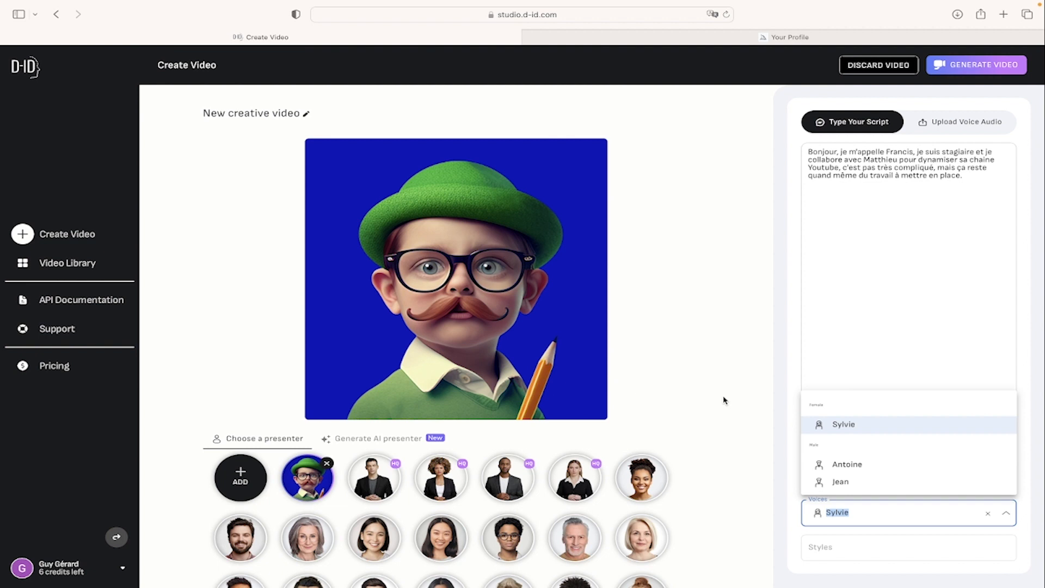
click(846, 464)
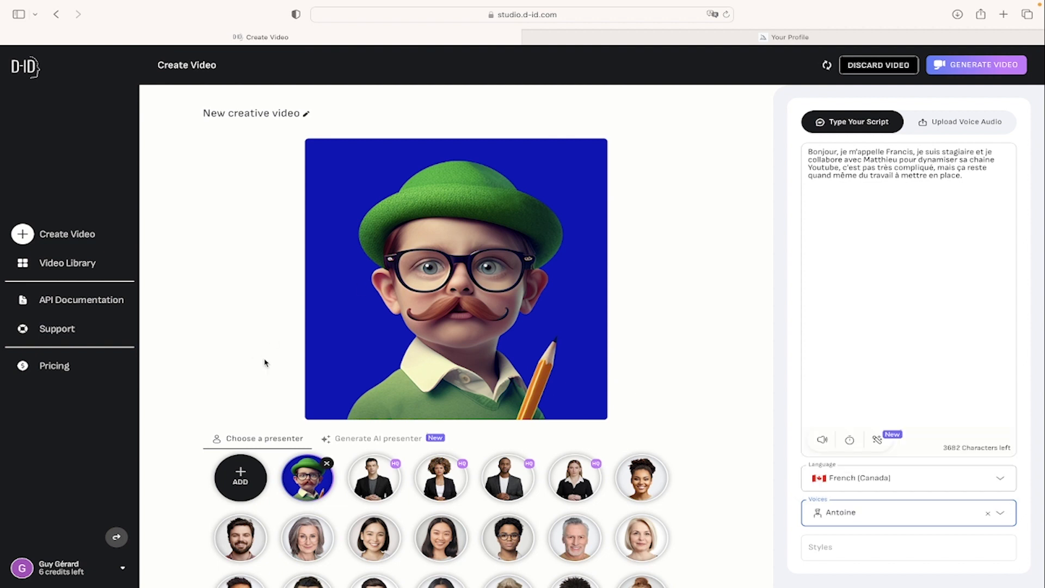
Step: Listen to the voice preview of the script
mouse_move(234, 488)
click(926, 207)
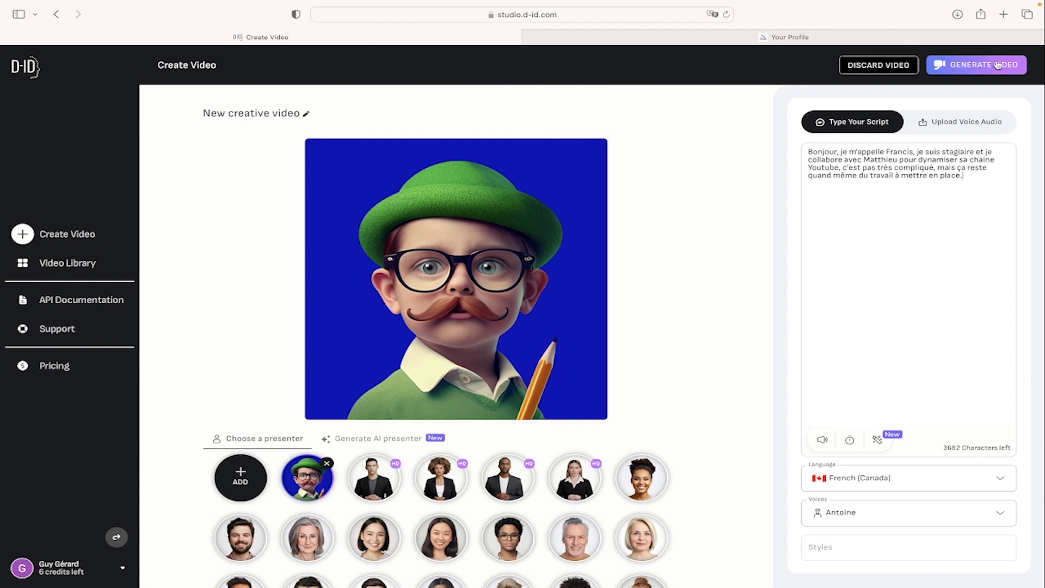
click(823, 441)
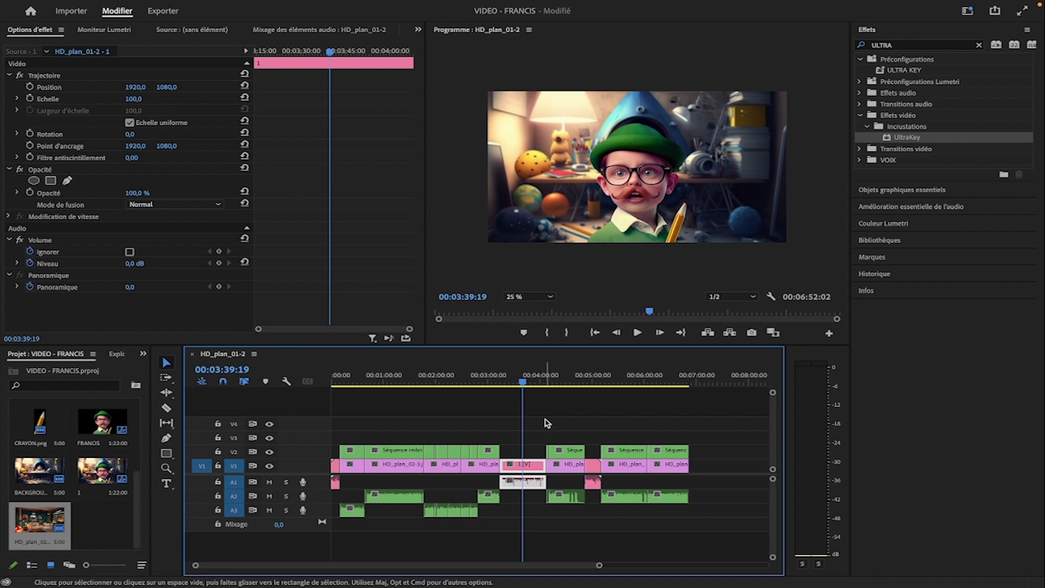
Step: Open the pink nested sequence under the playhead in the HD_plan_01-2 timeline
click(544, 431)
click(520, 465)
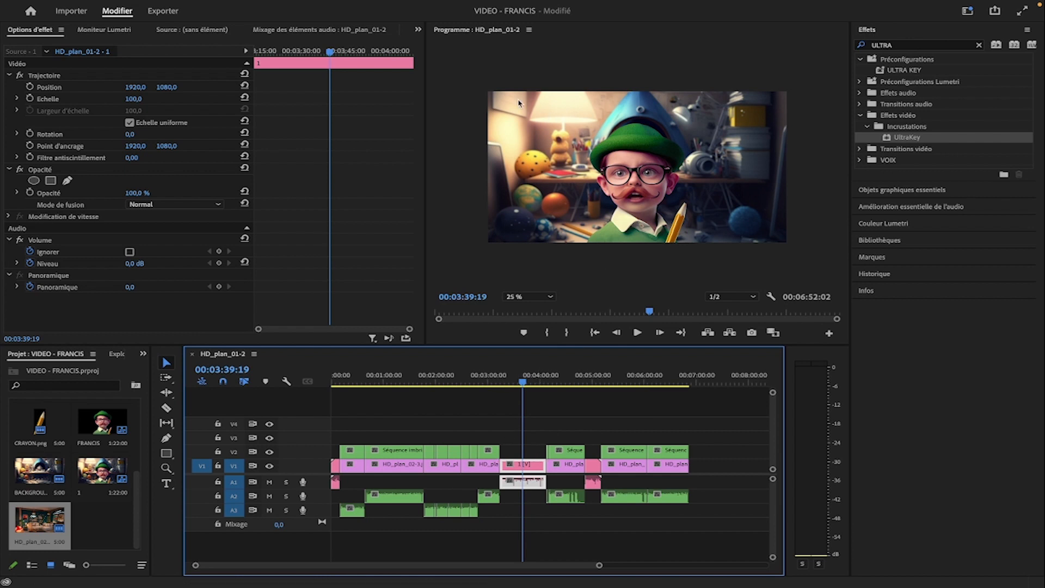
double_click(527, 467)
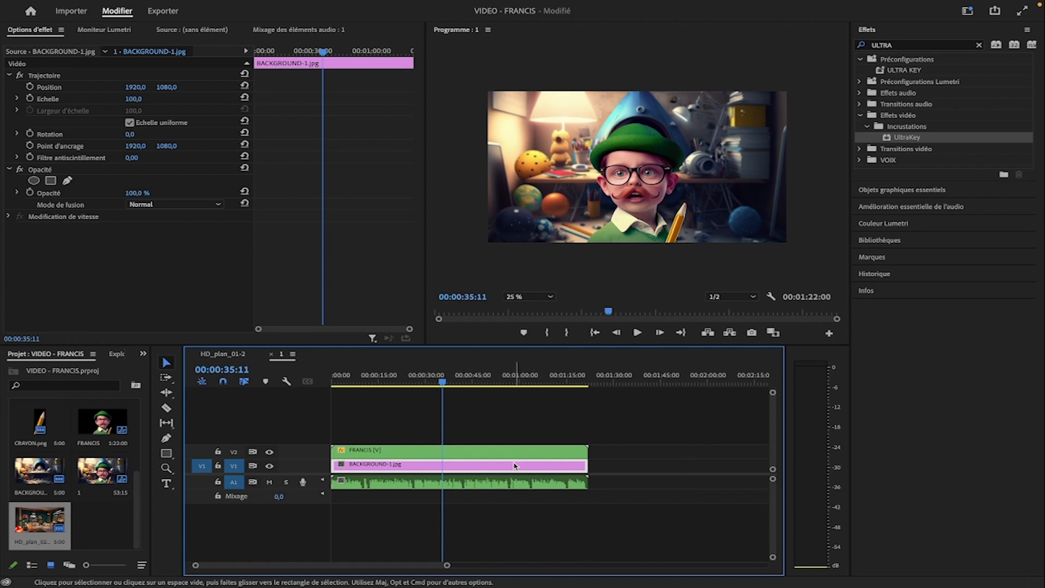
Step: Open the nested FRANCIS sequence above the BACKGROUND-1.jpg clip to inspect its layers
drag(531, 402, 380, 522)
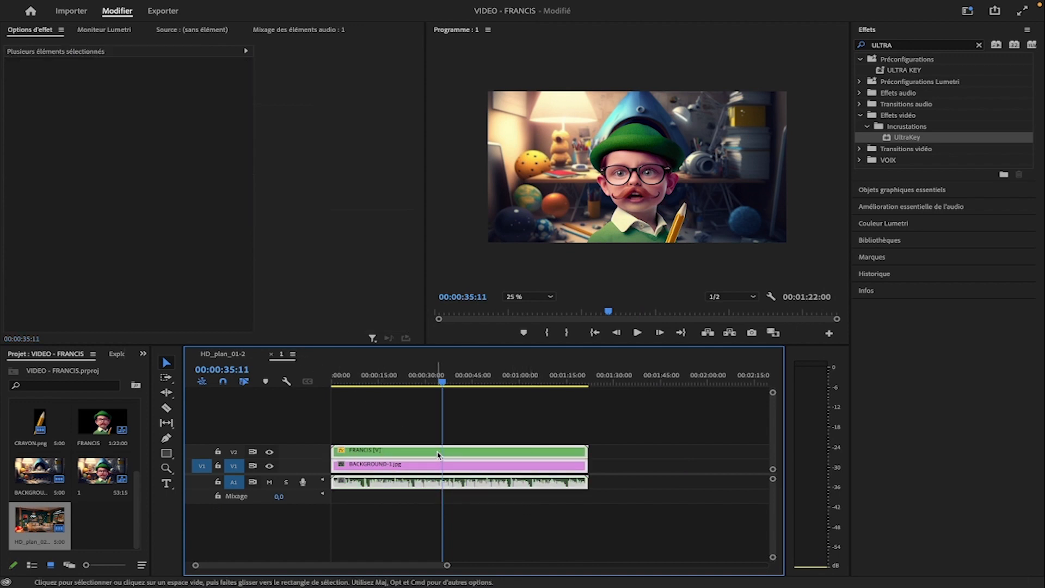
click(434, 440)
click(403, 450)
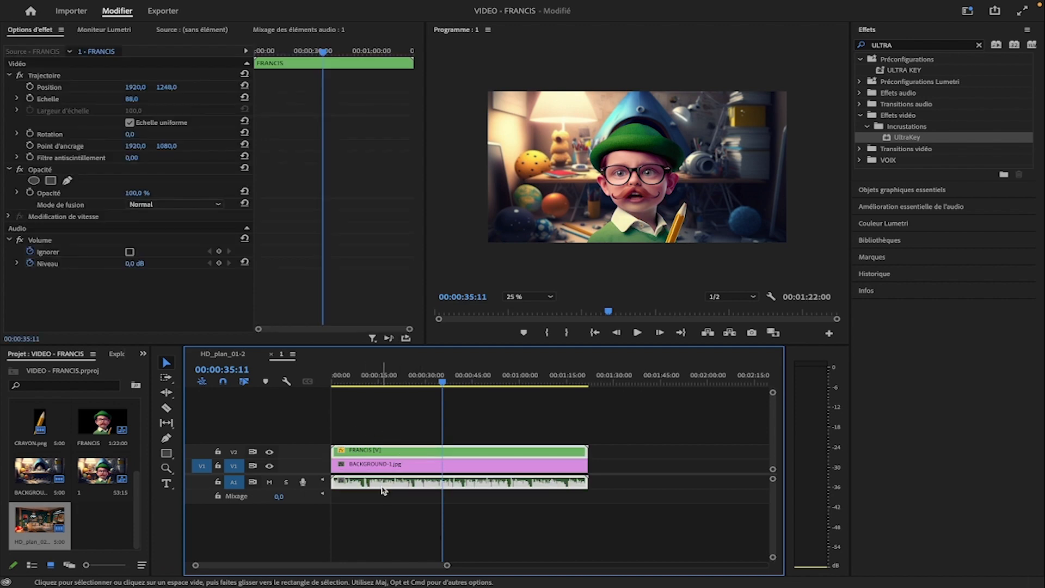
double_click(383, 451)
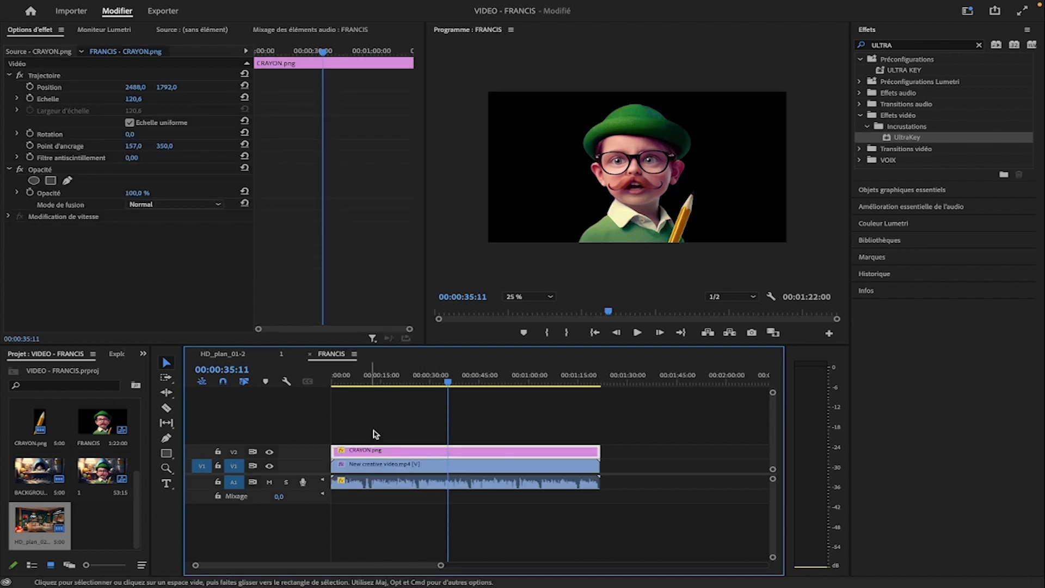
click(405, 429)
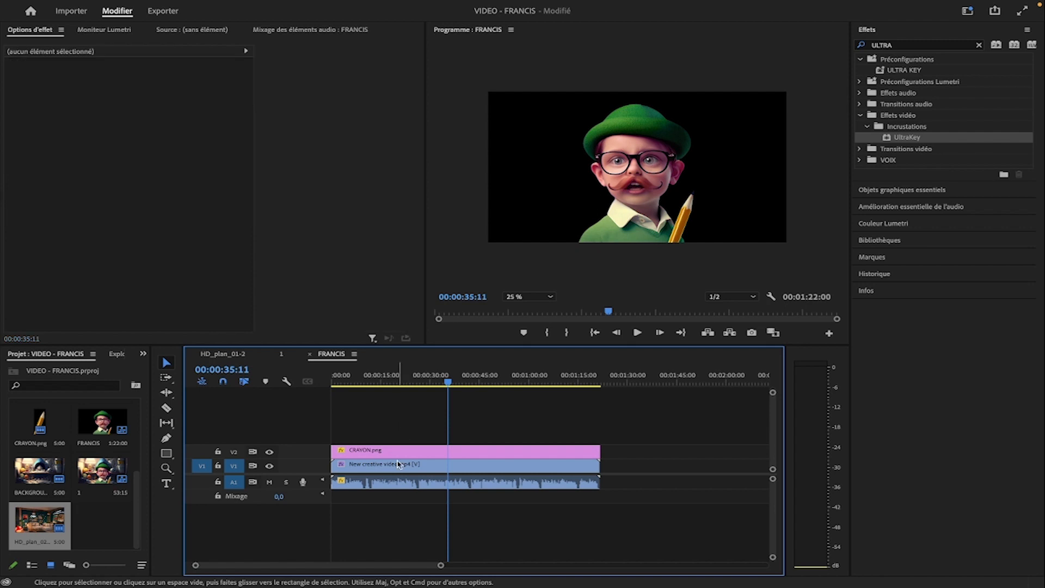
Step: Select the New creative video.mp4 clip in the FRANCIS sequence and examine its crop and UltraKey settings
click(398, 465)
scroll(141, 220, down, 4)
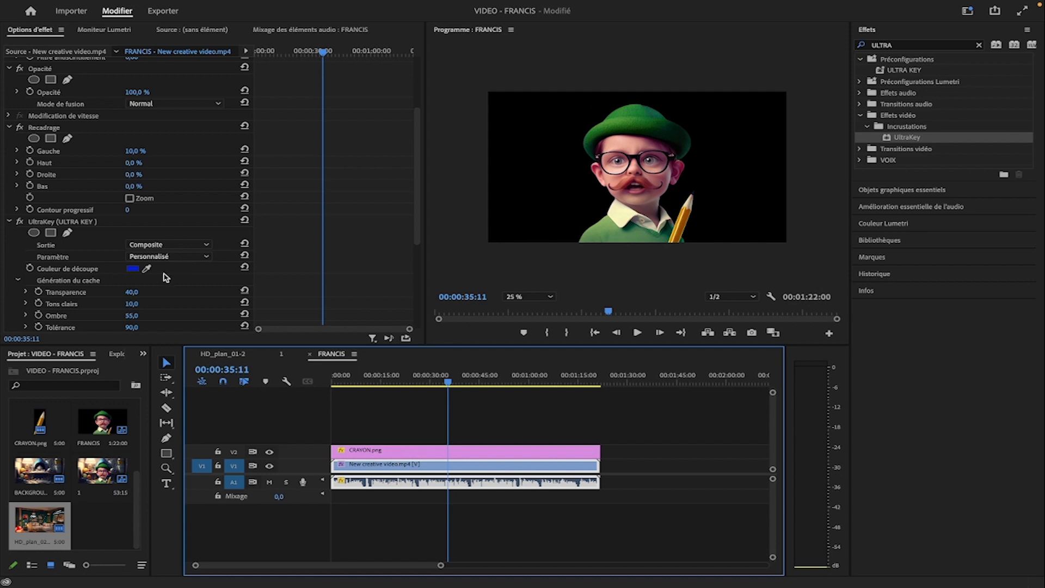
scroll(167, 278, down, 3)
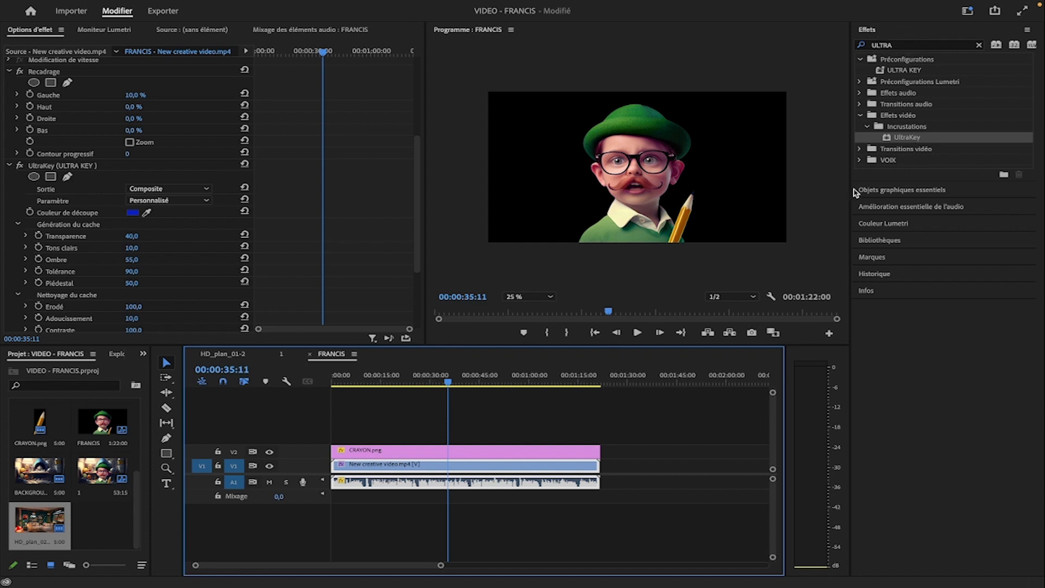
Step: Apply the UltraKey effect to the character clip and sample its blue background as the key colour
drag(909, 137, 415, 450)
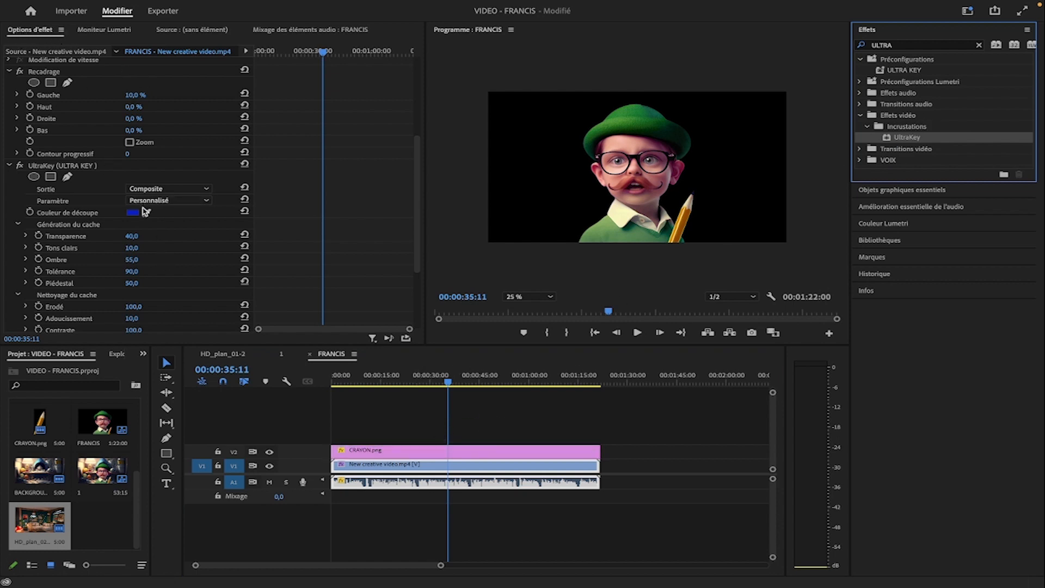
scroll(121, 197, up, 2)
click(148, 233)
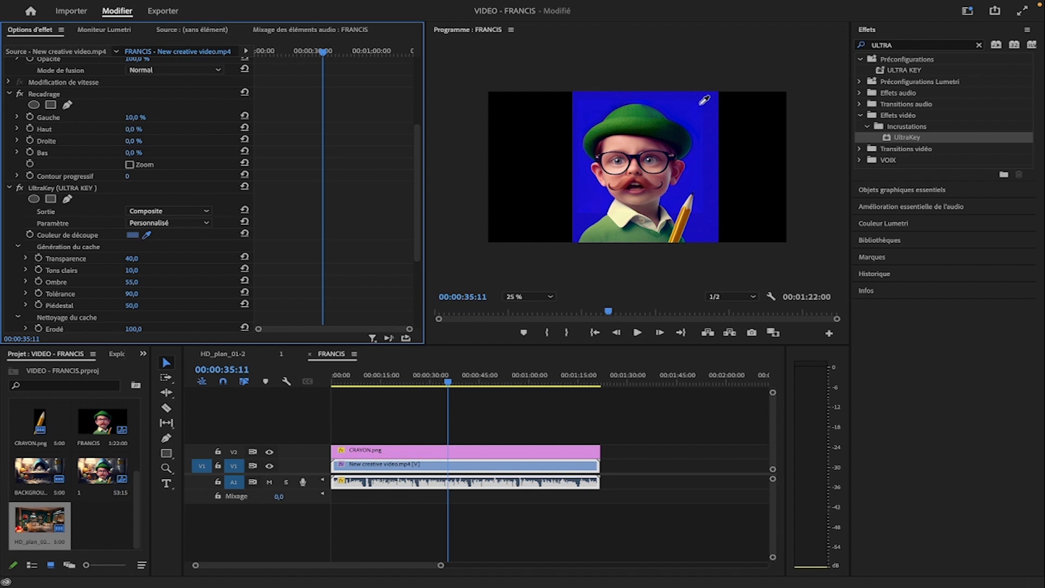
Step: Set the UltraKey preset to Dynamique and resample the key colour from the blue background beside the green hat
click(155, 223)
click(172, 227)
click(156, 257)
click(147, 235)
click(588, 104)
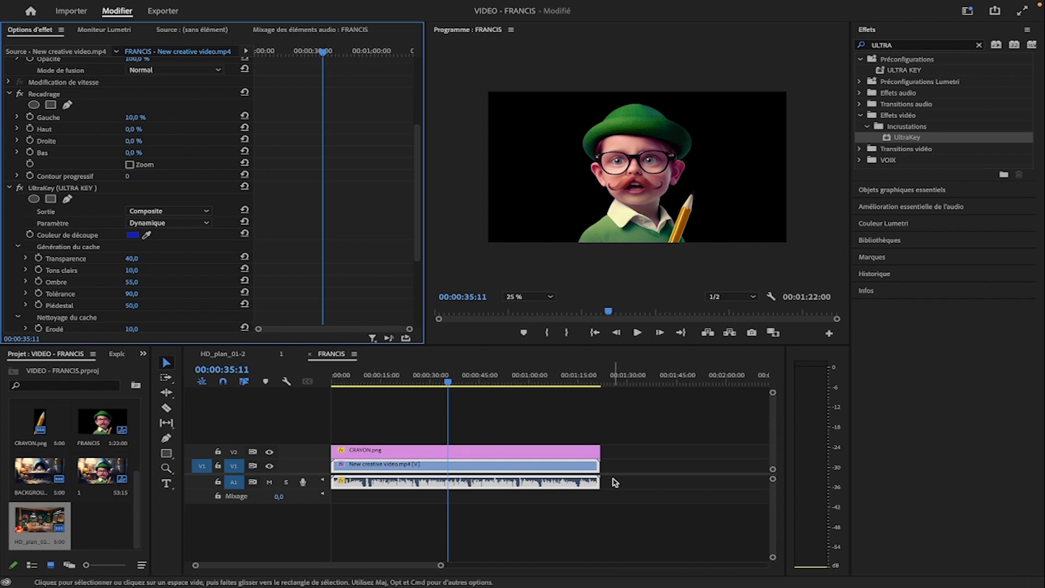
Step: Close the nested FRANCIS and 1 sequences to return to the HD_plan_01-2 timeline
click(310, 354)
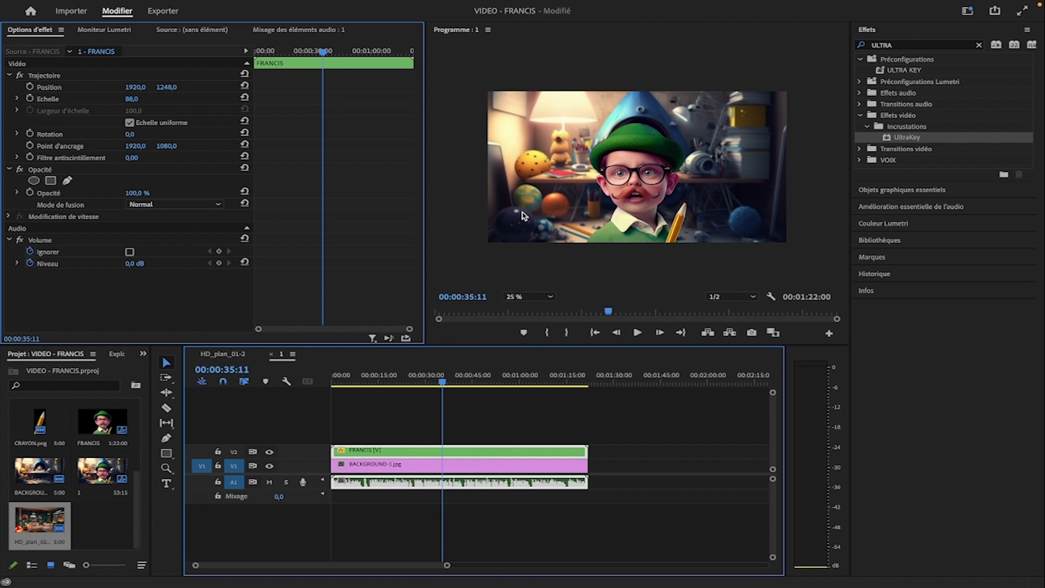
click(272, 355)
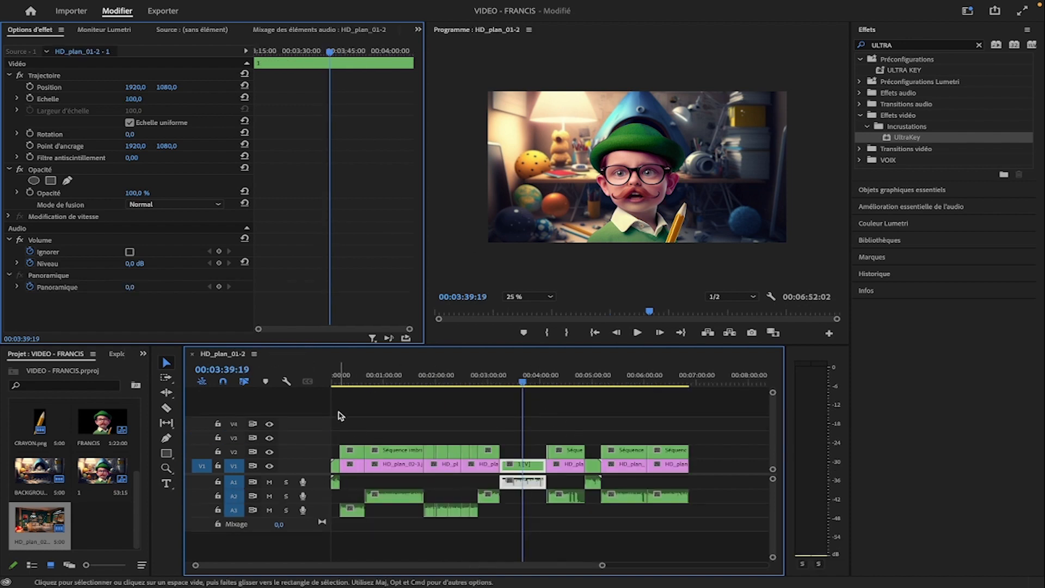